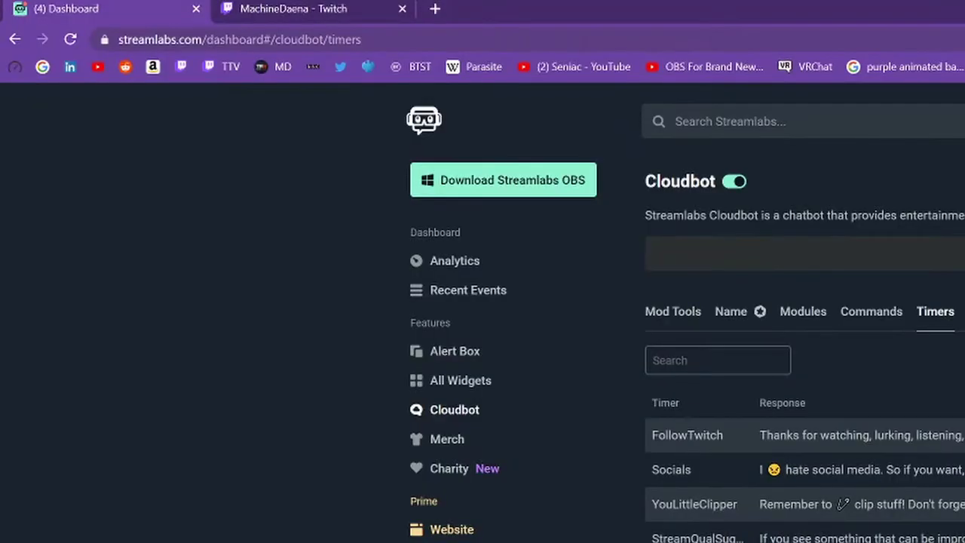
# Step: Switch Cloudbot to the Mod Tools tab with Caps, Symbol and Link Protection settings
pyautogui.click(166, 39)
pyautogui.click(224, 221)
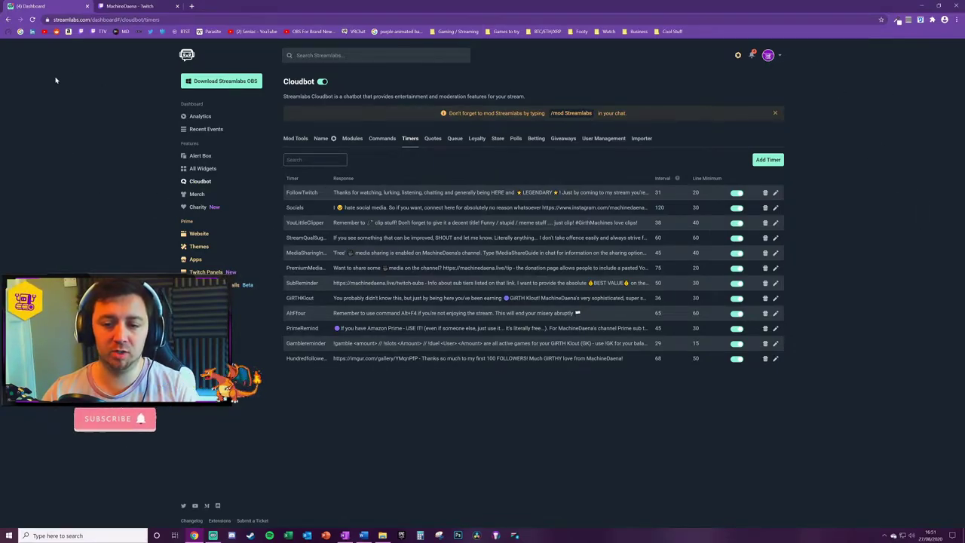
pyautogui.click(201, 181)
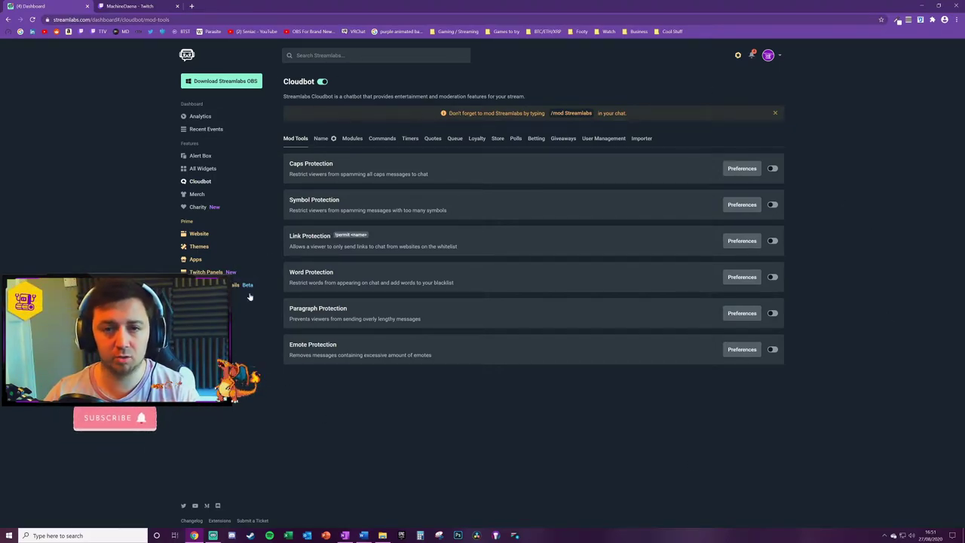
# Step: Return to the Timers list and check FollowTwitch's interval 31 and line minimum 20
pyautogui.click(410, 140)
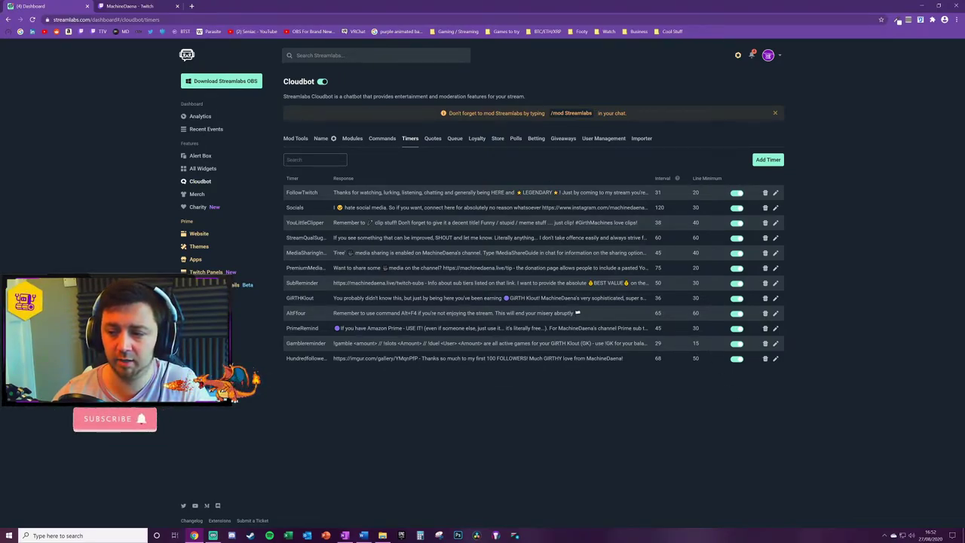
pyautogui.moveTo(677, 180)
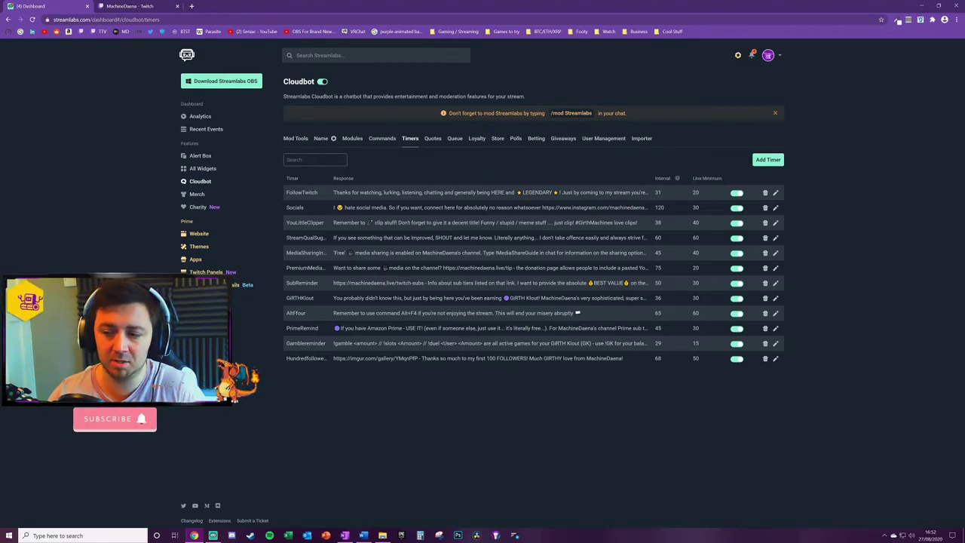
pyautogui.doubleClick(695, 192)
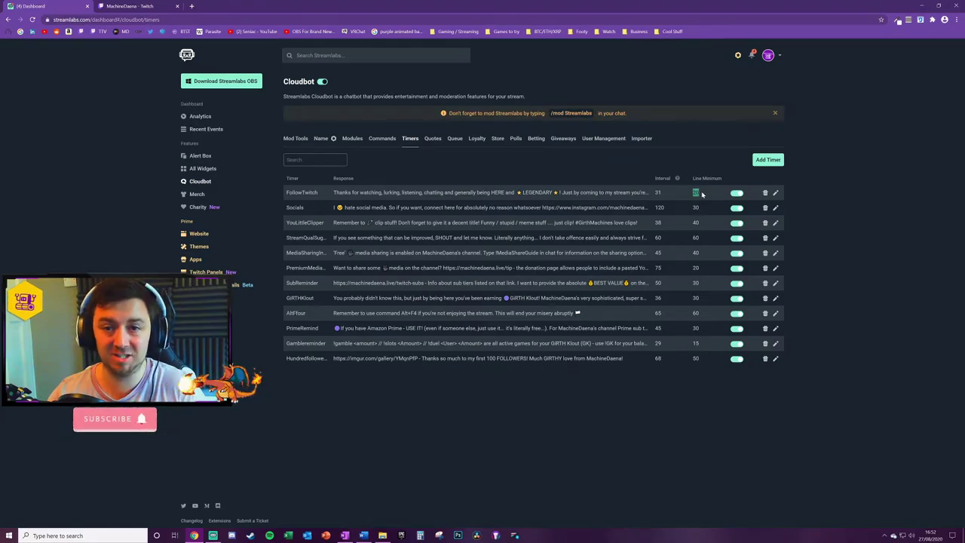
pyautogui.click(695, 195)
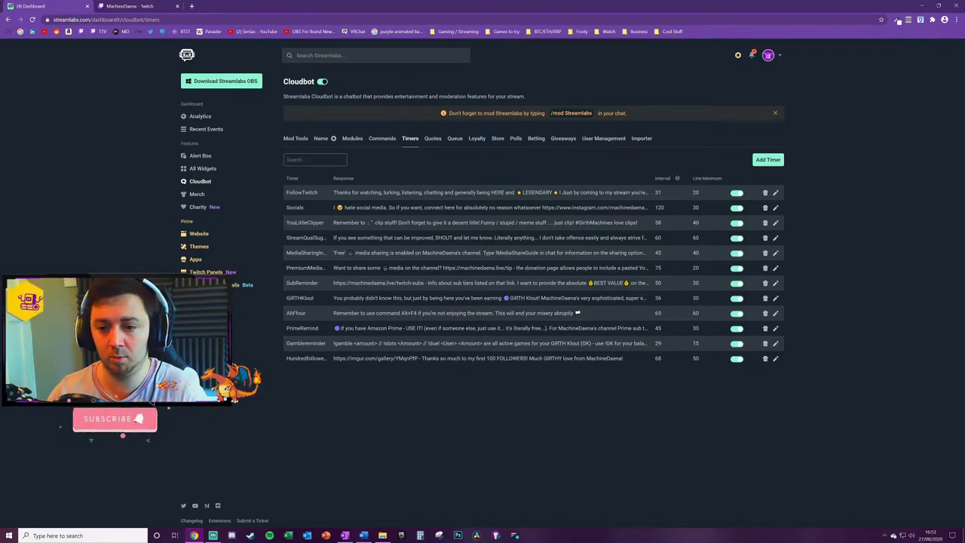
# Step: Start a new timer named TimerName with a sample chat response
pyautogui.click(776, 159)
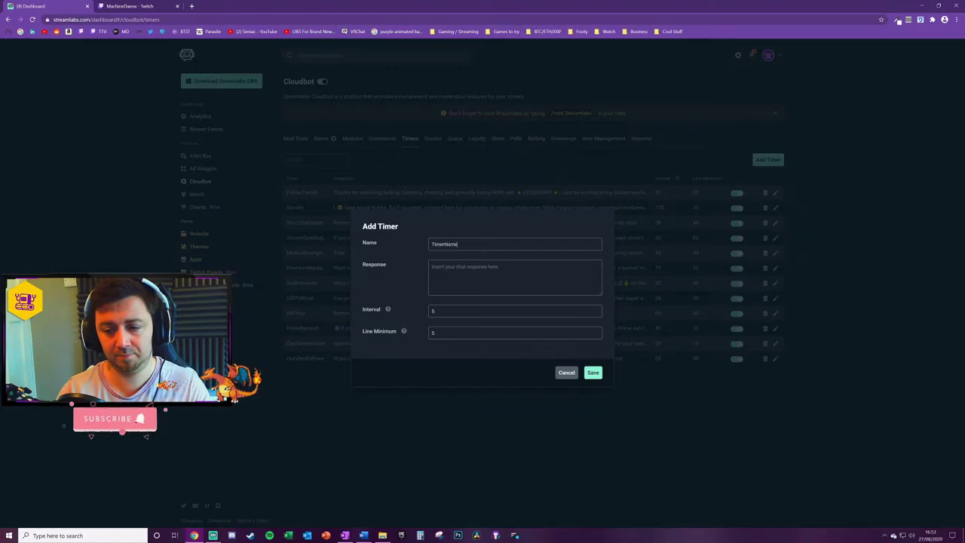
pyautogui.press('Tab')
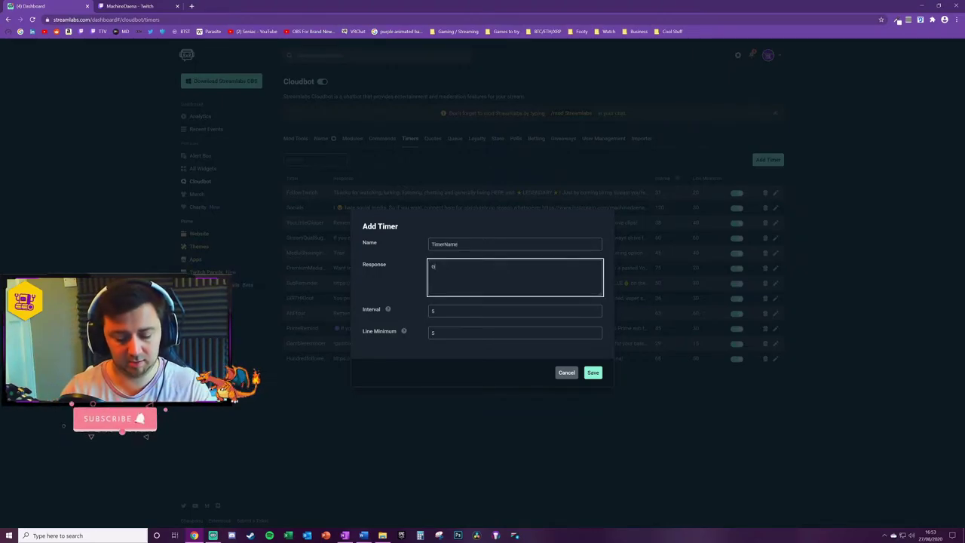
pyautogui.write('Give the chat respon')
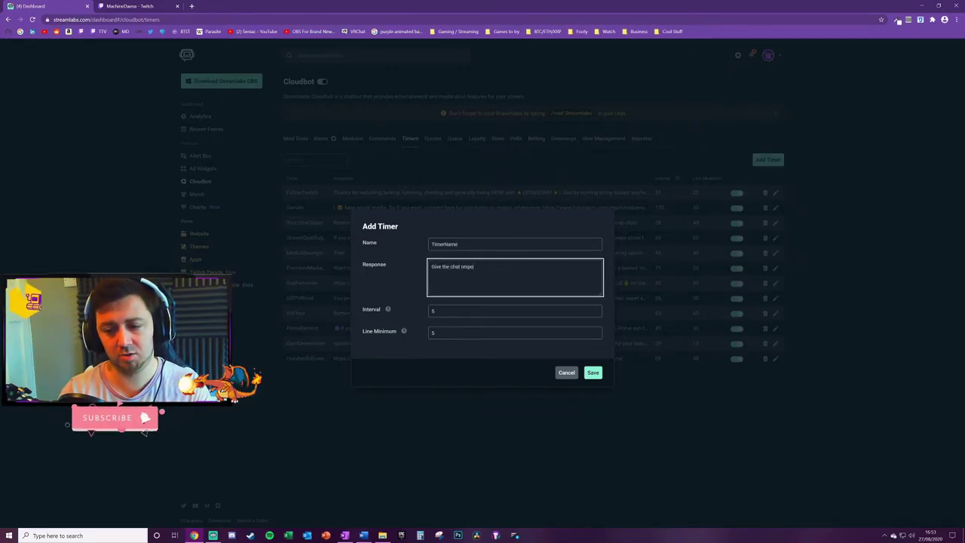
pyautogui.write('se here. So this is the information that you want to be')
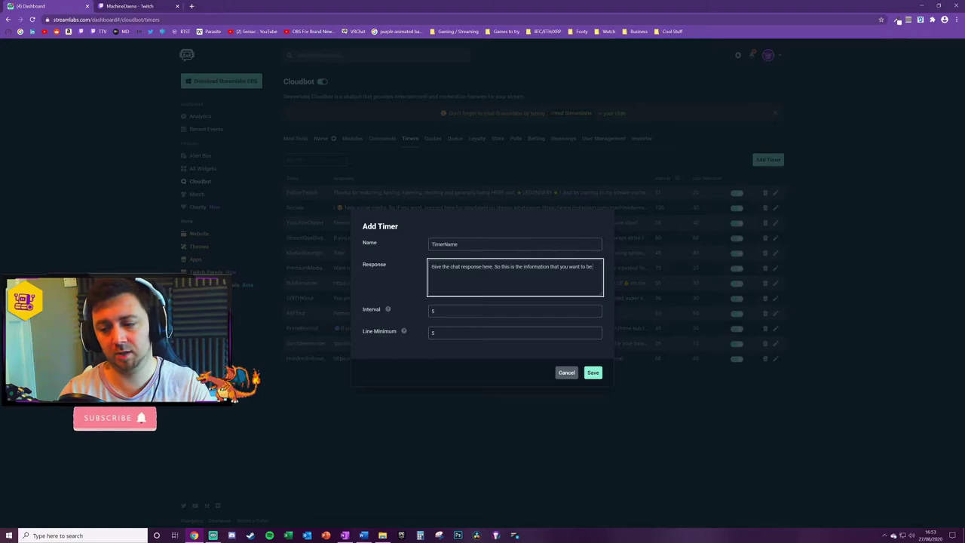
pyautogui.write(' returned')
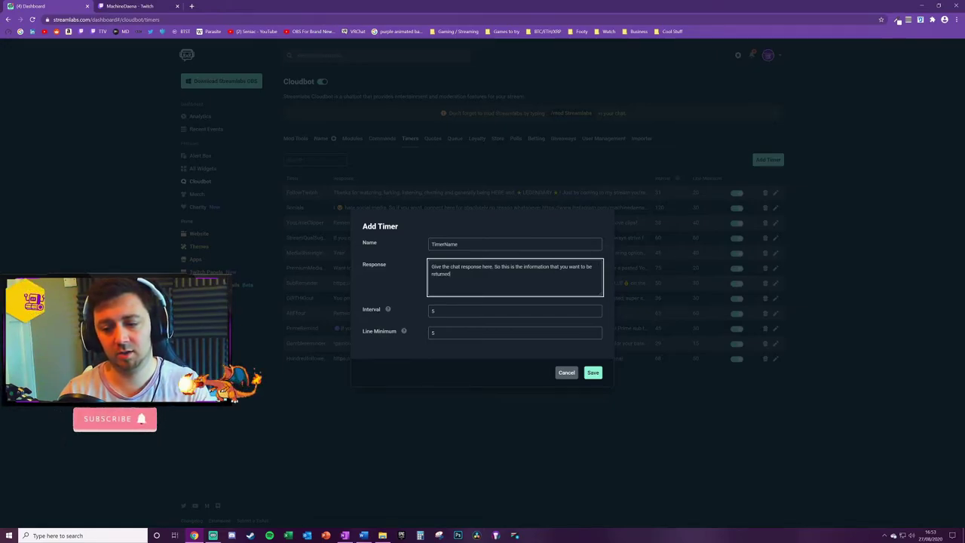
pyautogui.write(' into the chat when')
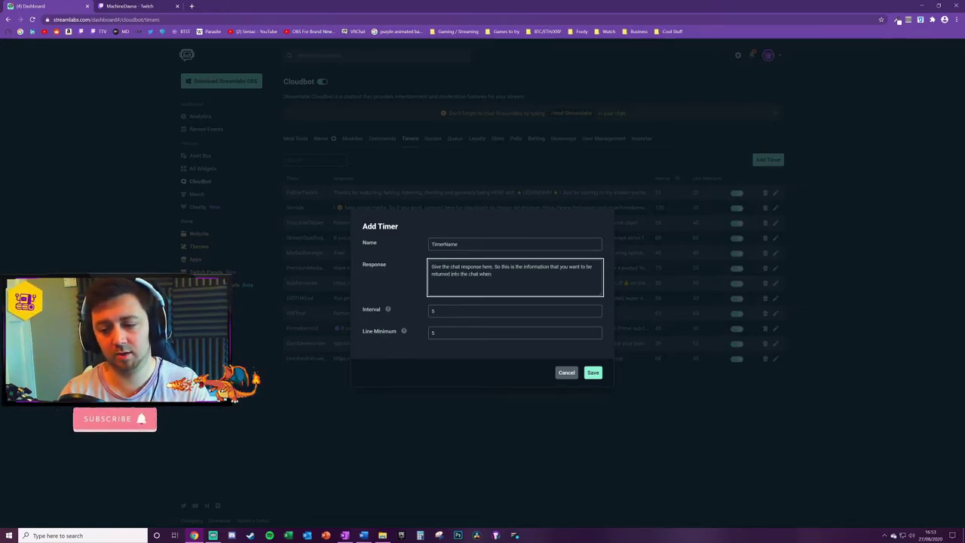
pyautogui.write(' the timer tr')
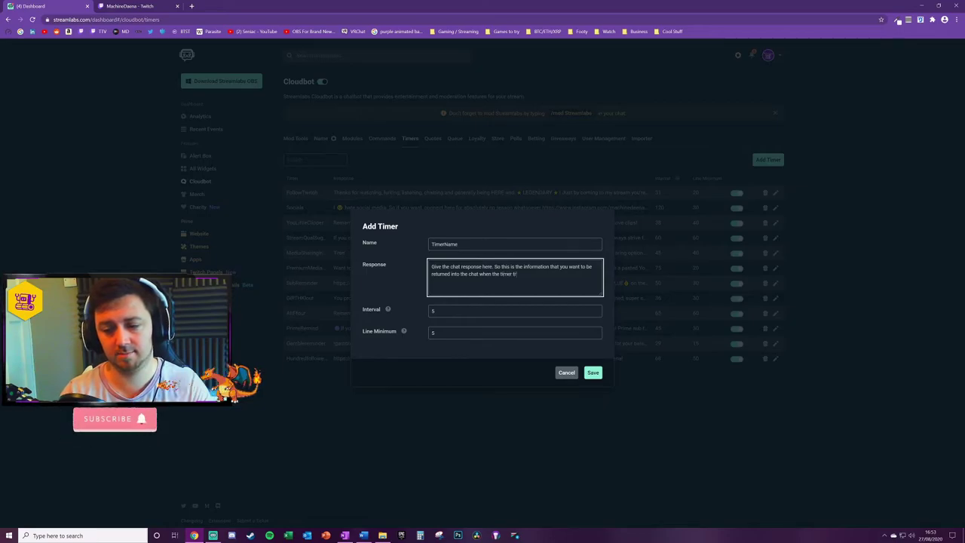
pyautogui.write('iggers. Whatever that might')
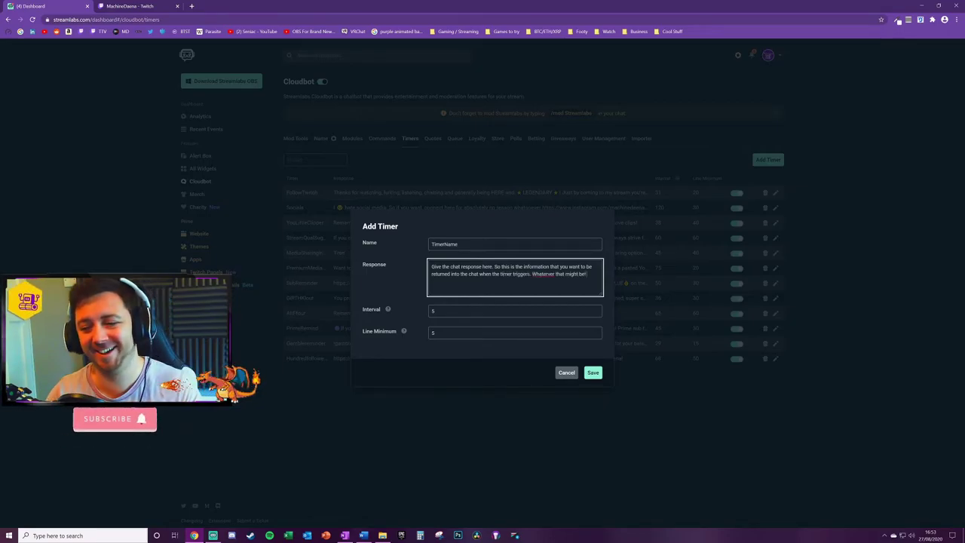
pyautogui.write(' be!')
pyautogui.click(476, 323)
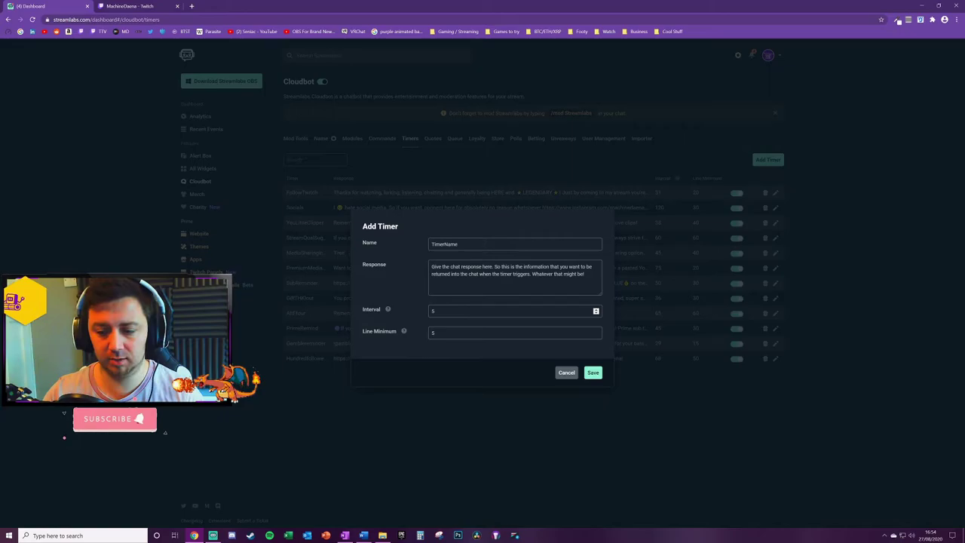
# Step: Set the new timer's interval to 10 and line minimum to 20
pyautogui.moveTo(387, 310)
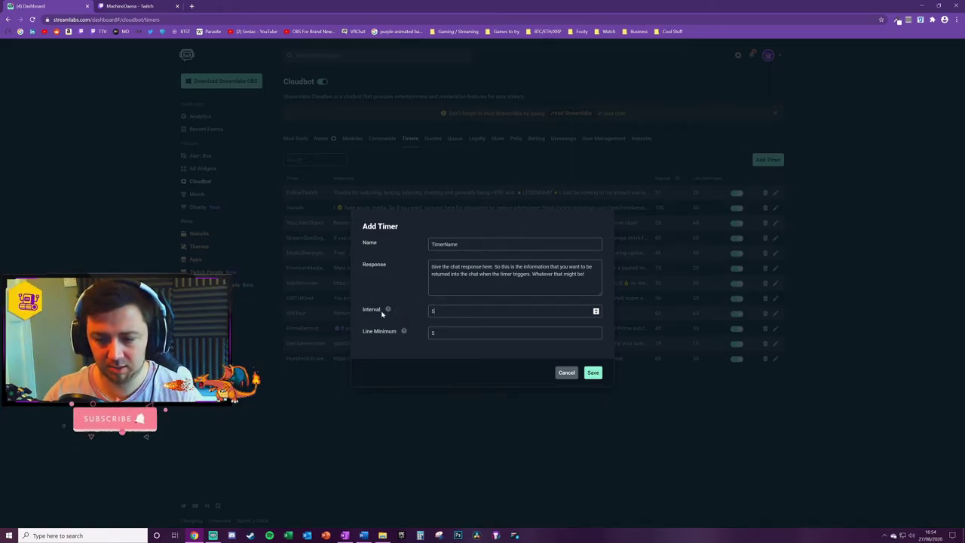
pyautogui.click(435, 312)
pyautogui.write('10')
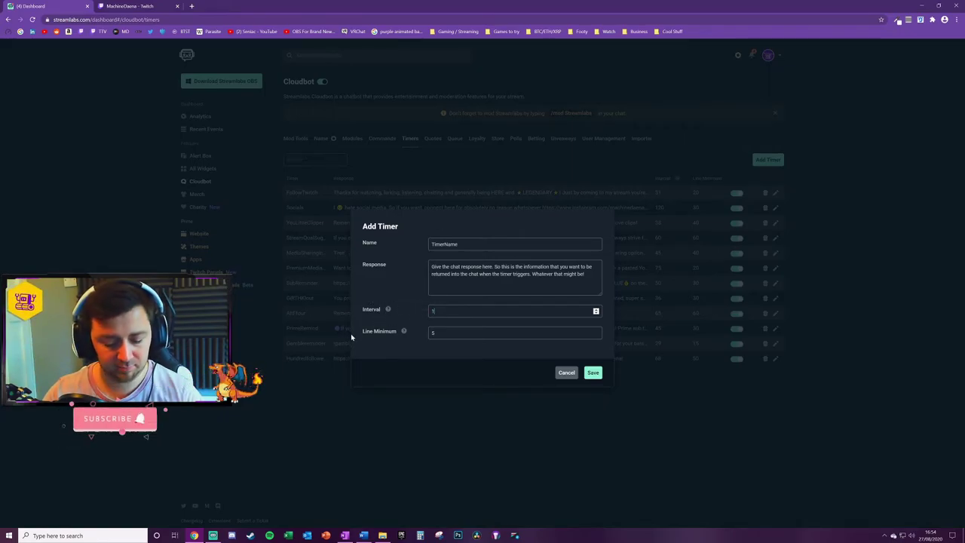
pyautogui.click(434, 332)
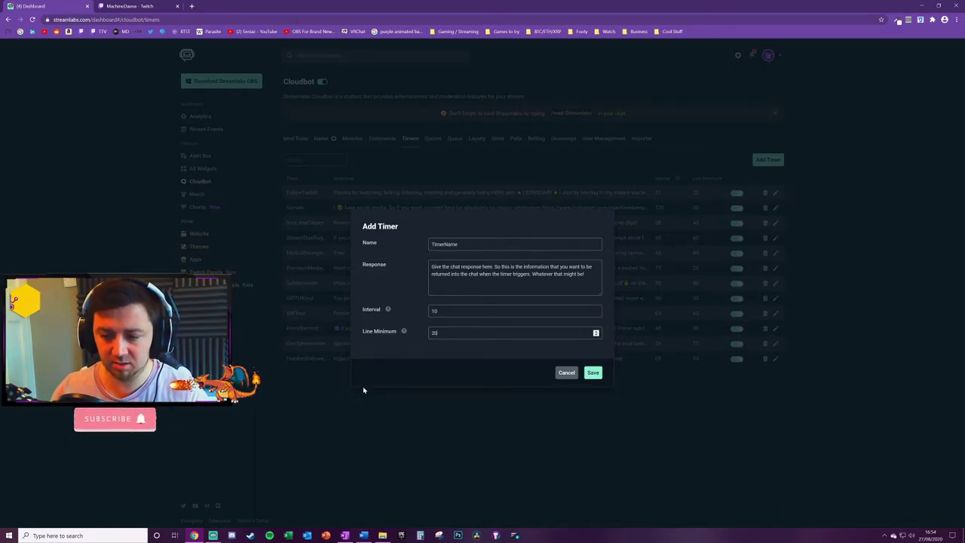
pyautogui.moveTo(404, 332)
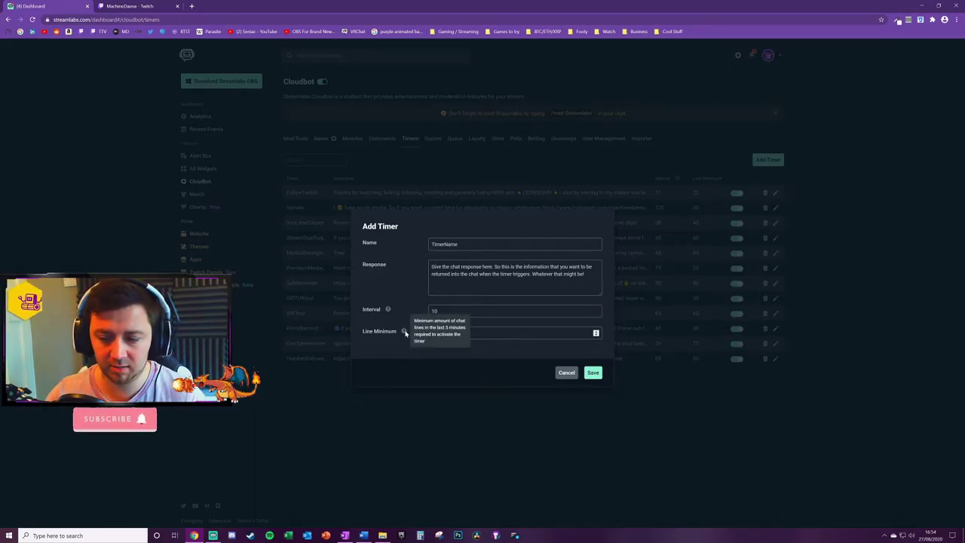
# Step: Save the TimerName timer, then delete it from the list and confirm
pyautogui.click(592, 372)
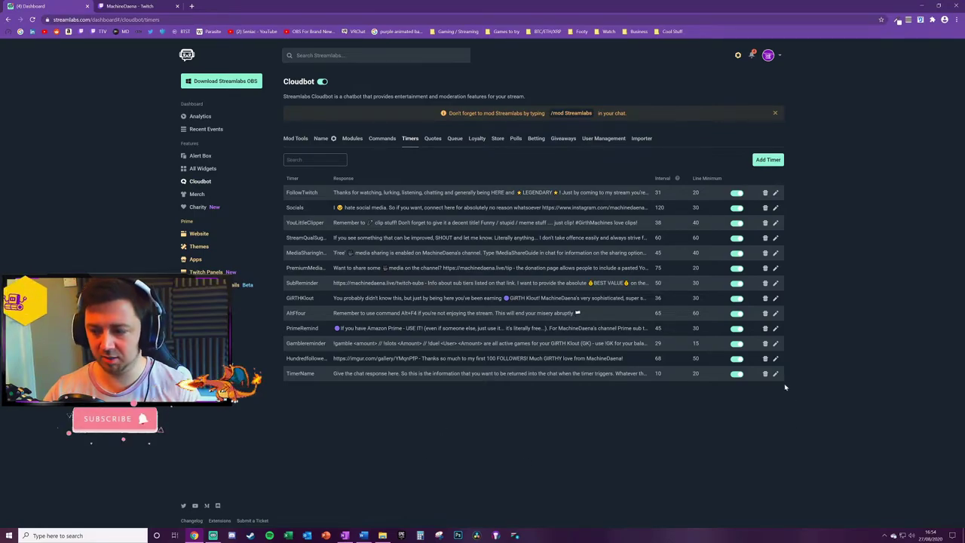
pyautogui.click(765, 373)
pyautogui.click(504, 300)
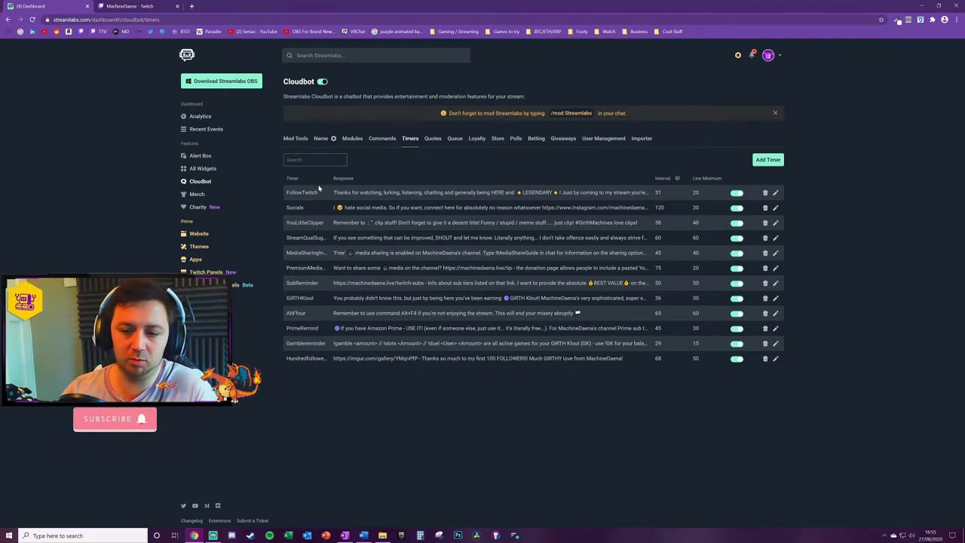
# Step: Review the FollowTwitch and Socials timer responses, closing Socials without saving
pyautogui.click(775, 193)
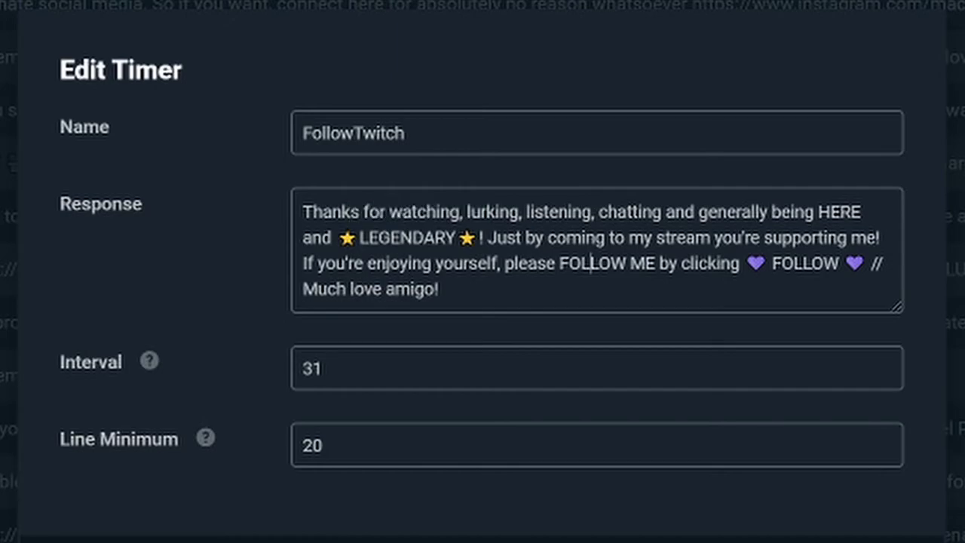
pyautogui.click(438, 288)
pyautogui.keyDown('shift'); pyautogui.click(488, 237); pyautogui.keyUp('shift')
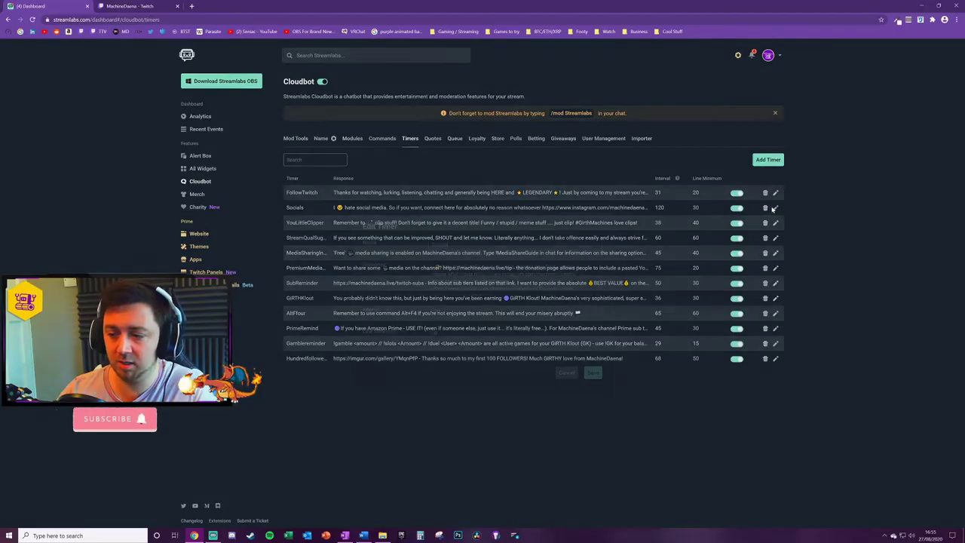
pyautogui.click(764, 206)
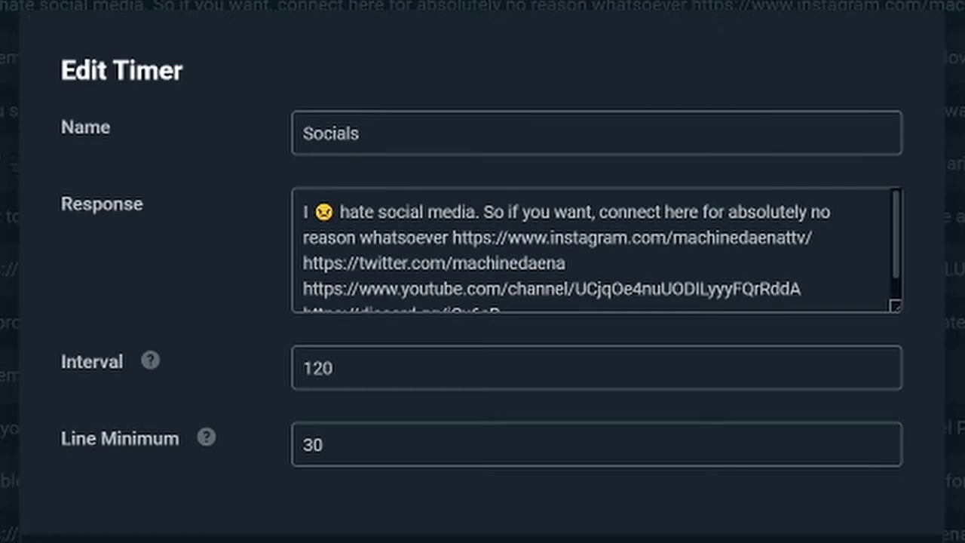
pyautogui.scroll(-1, 595, 248)
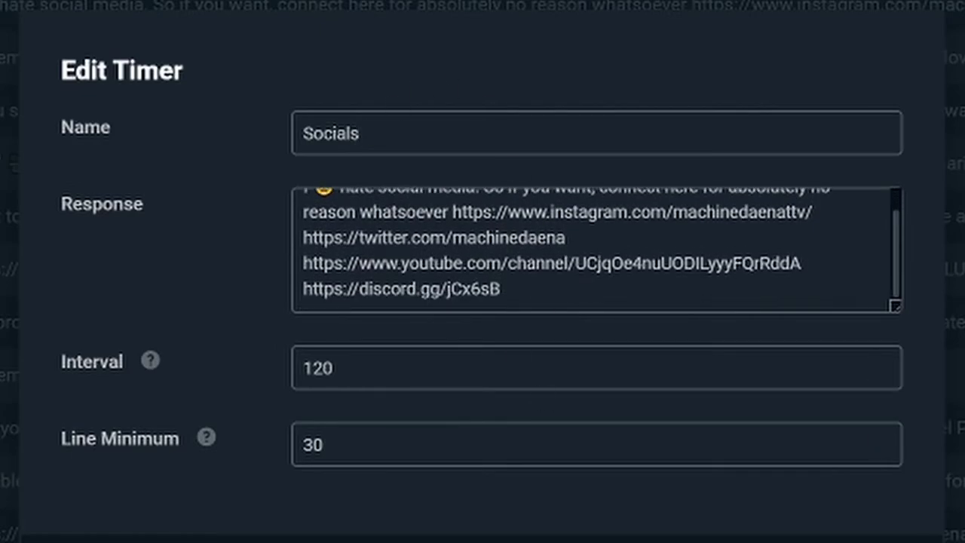
pyautogui.scroll(1, 595, 248)
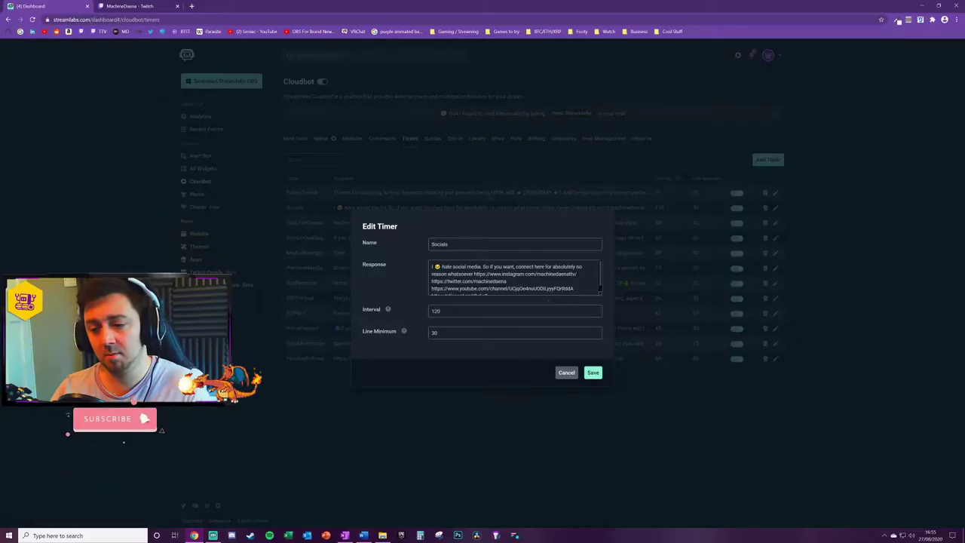
pyautogui.click(567, 374)
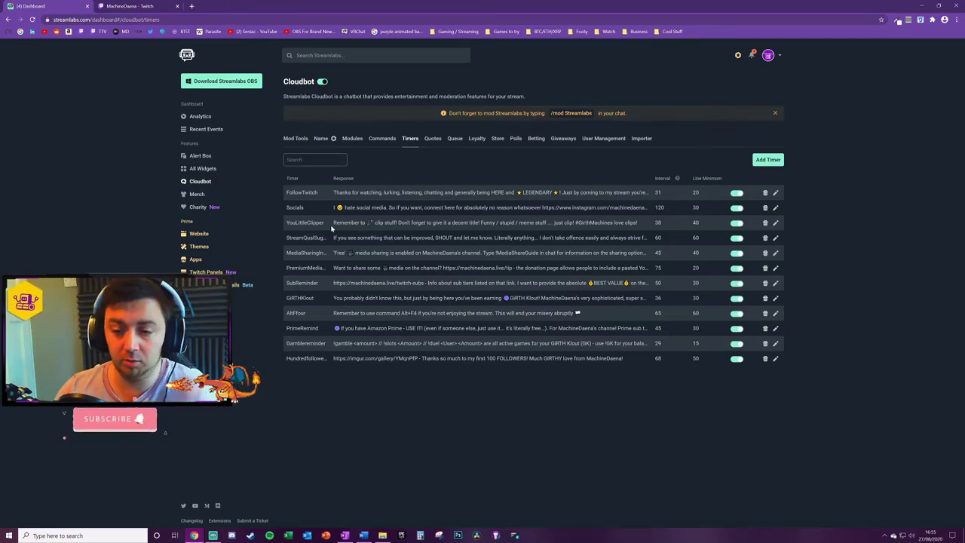
# Step: Read through the YouLittleClipper response, including the clip stuff and title reminder sentences
pyautogui.click(775, 222)
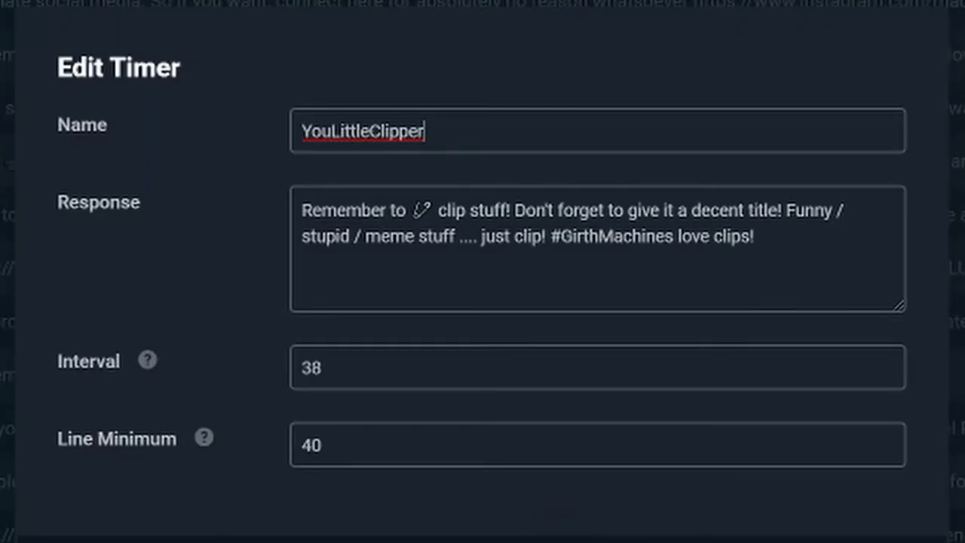
pyautogui.moveTo(410, 211); pyautogui.dragTo(502, 211)
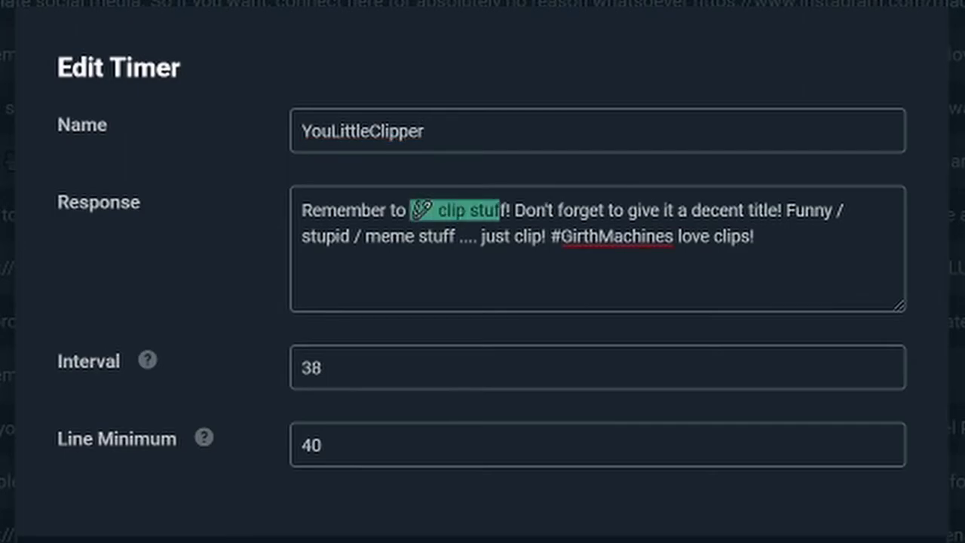
pyautogui.click(549, 236)
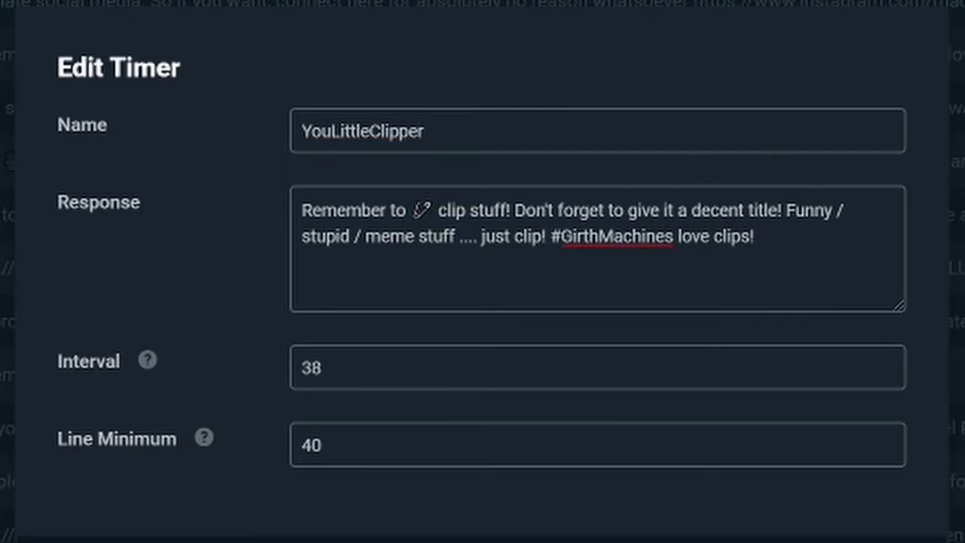
pyautogui.click(754, 236)
pyautogui.moveTo(515, 211); pyautogui.dragTo(780, 210)
pyautogui.click(754, 236)
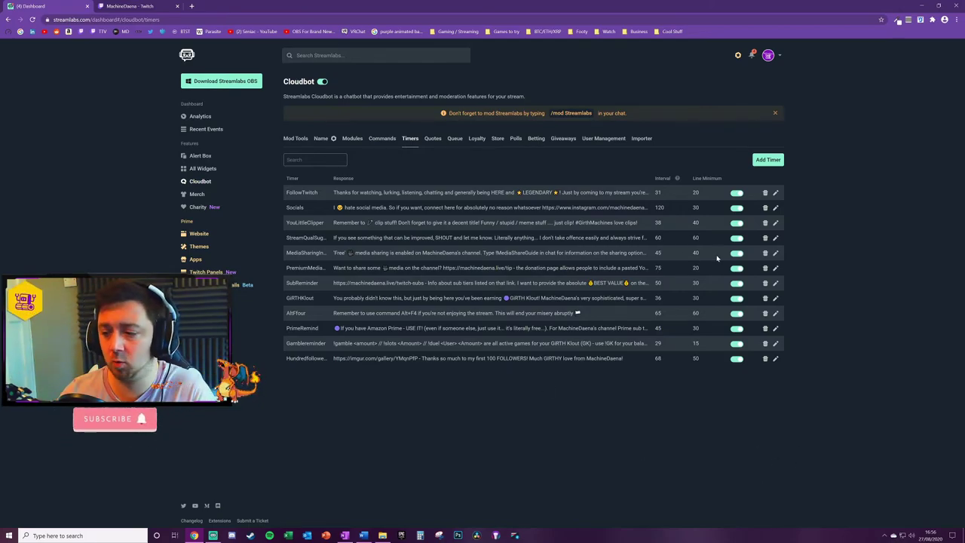
pyautogui.click(776, 238)
pyautogui.hotkey('ctrl', 'a')
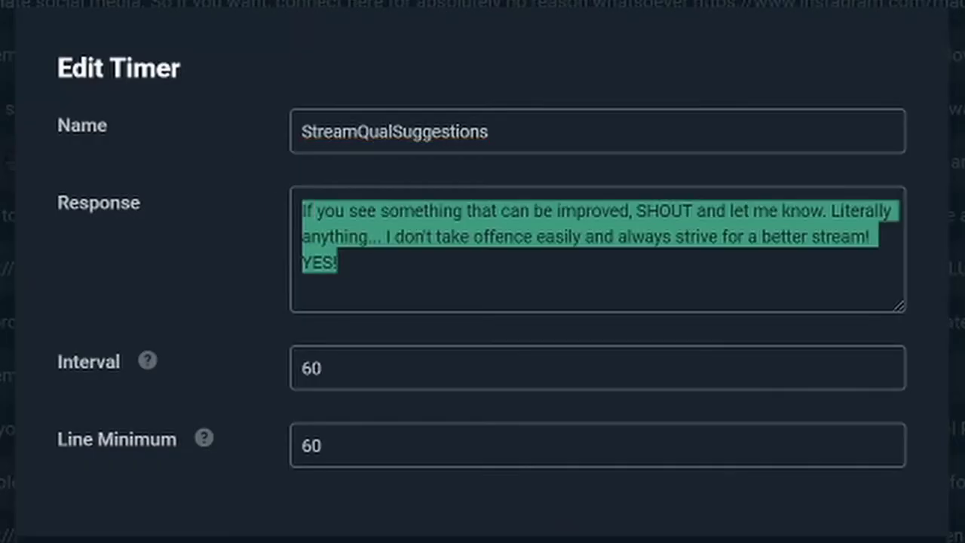
pyautogui.click(337, 263)
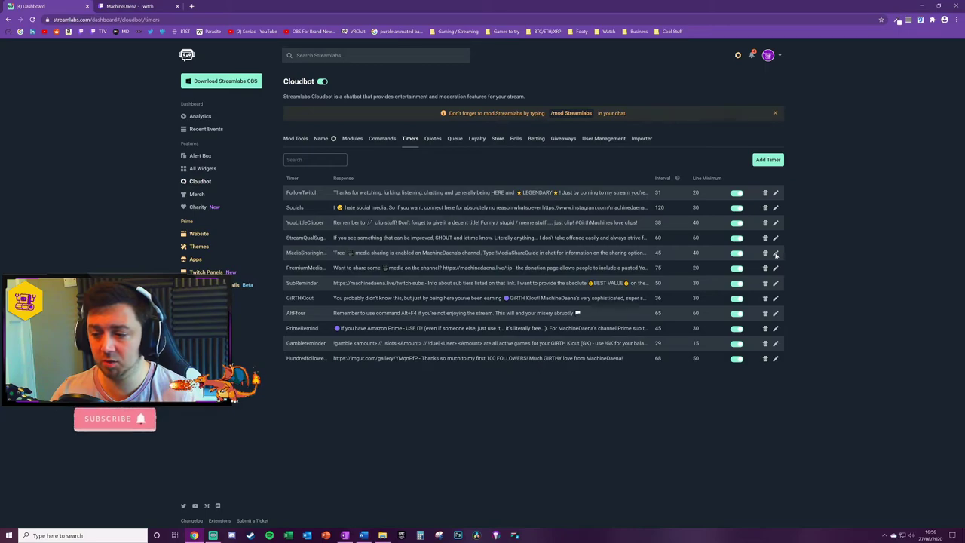
pyautogui.click(774, 254)
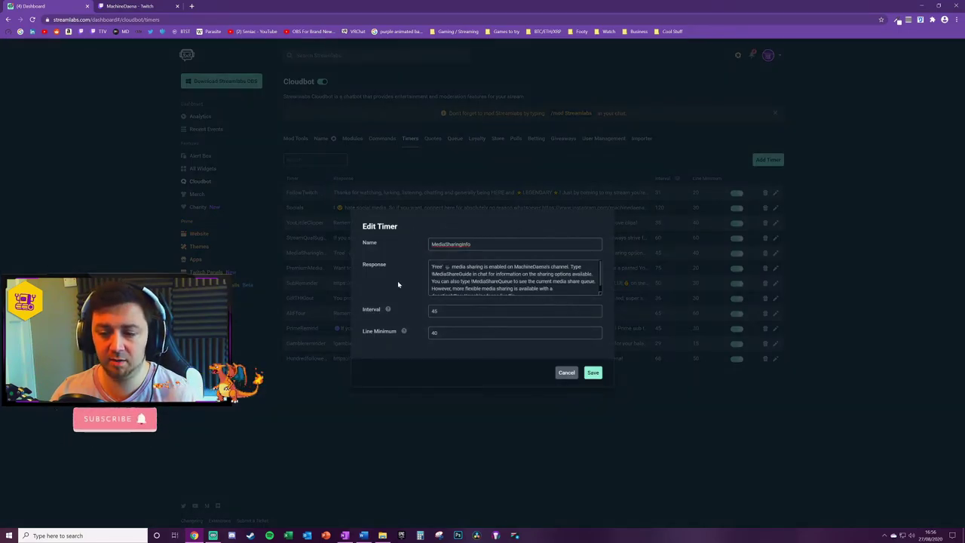
pyautogui.click(566, 373)
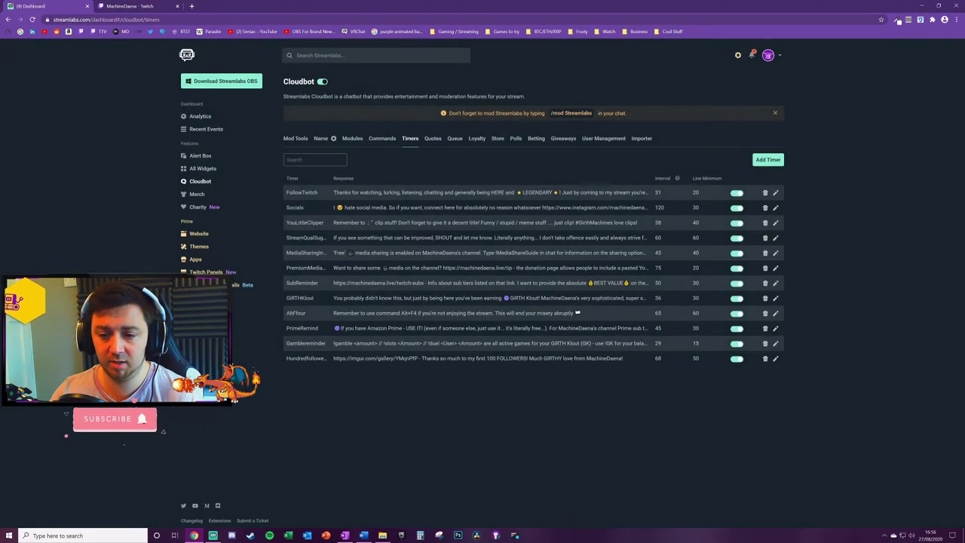
pyautogui.click(775, 269)
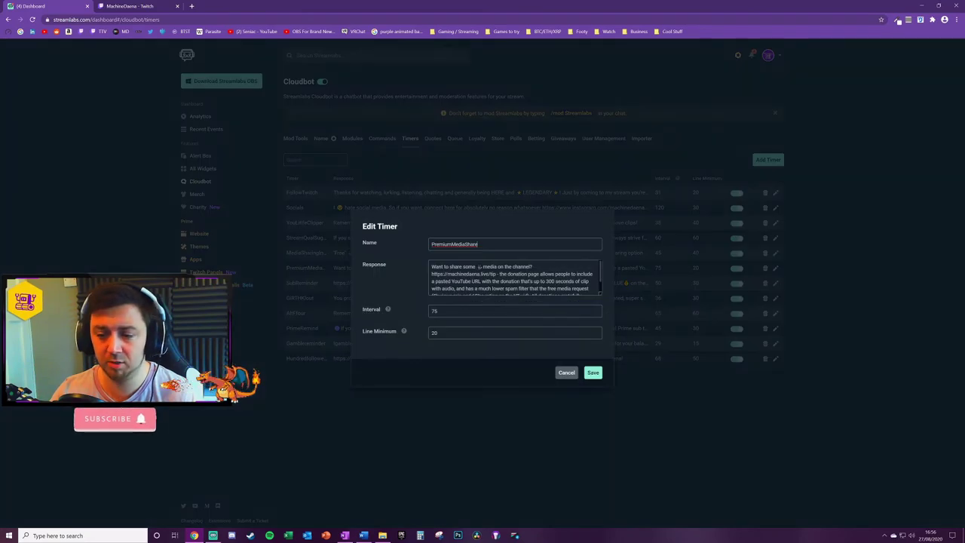
pyautogui.click(565, 373)
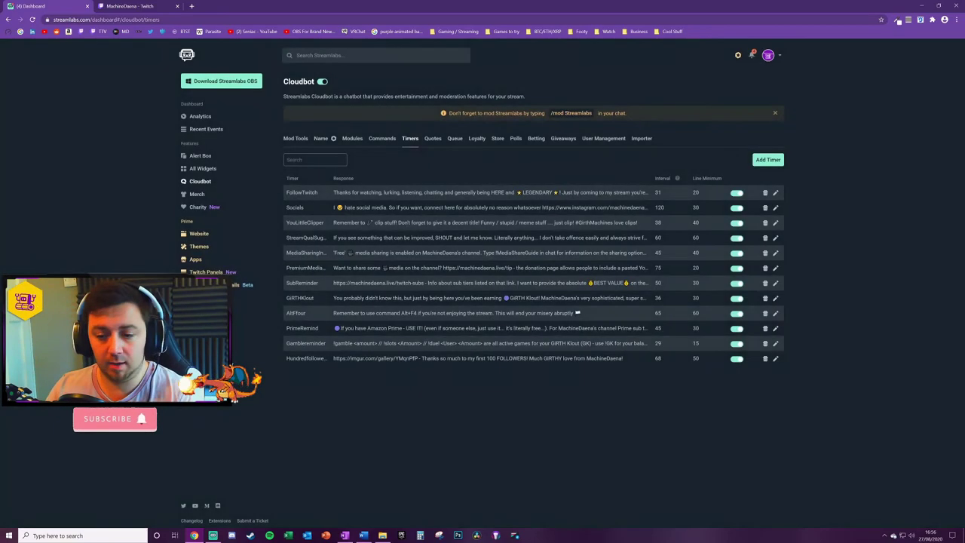
# Step: Review the SubReminder timer's response, including the thanks for subbing line
pyautogui.click(775, 283)
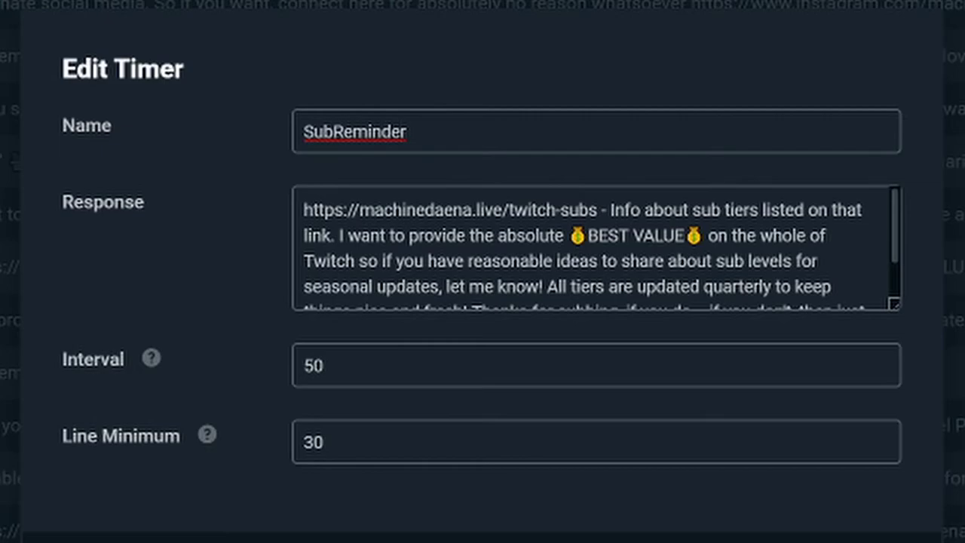
pyautogui.scroll(-2, 591, 248)
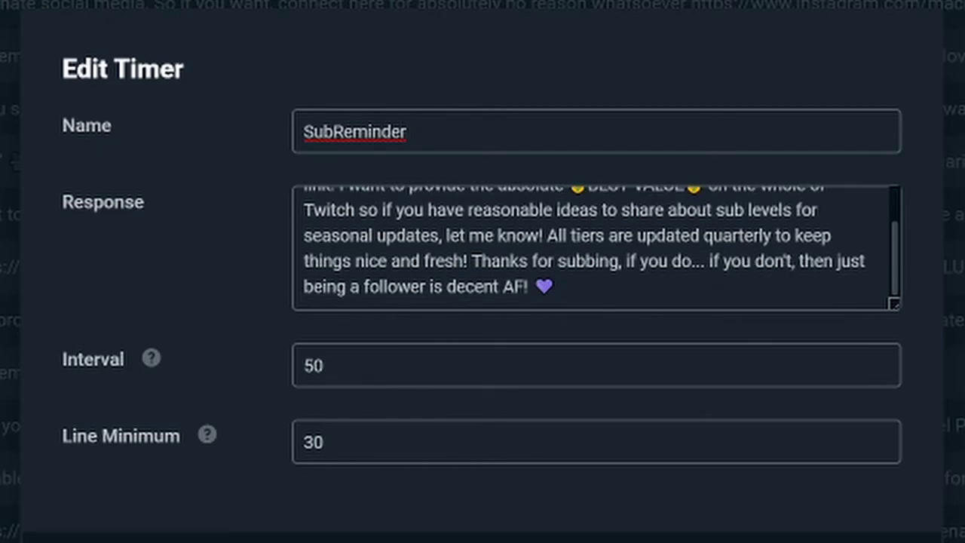
pyautogui.moveTo(472, 260); pyautogui.dragTo(558, 287)
pyautogui.click(710, 260)
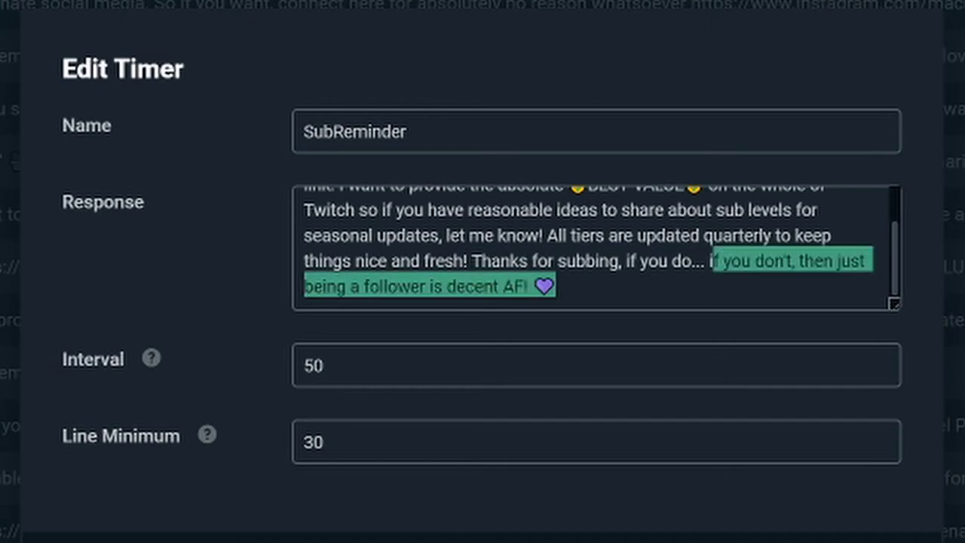
pyautogui.click(558, 286)
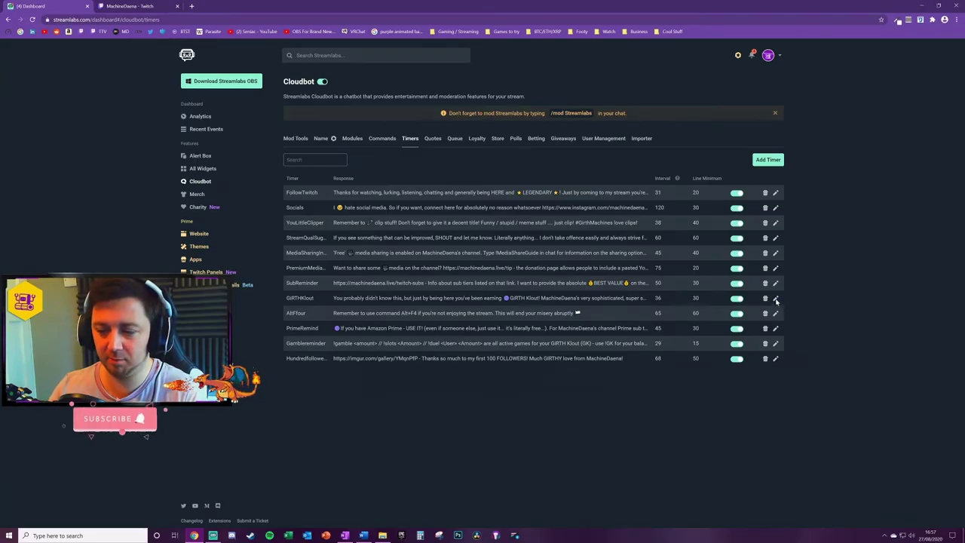
# Step: Open the GiRTHKlout timer and read its girth-klout link and redeem instructions
pyautogui.click(776, 298)
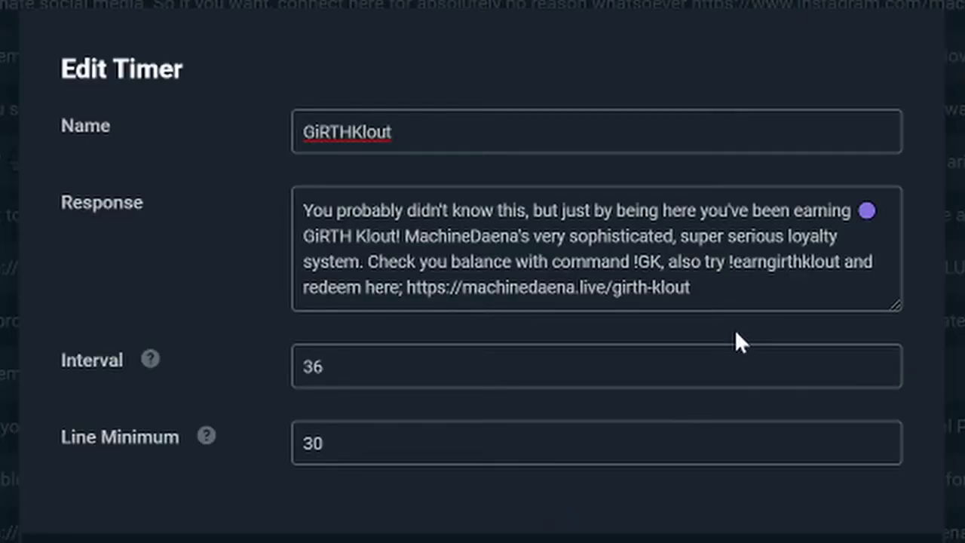
pyautogui.moveTo(690, 287); pyautogui.dragTo(406, 287)
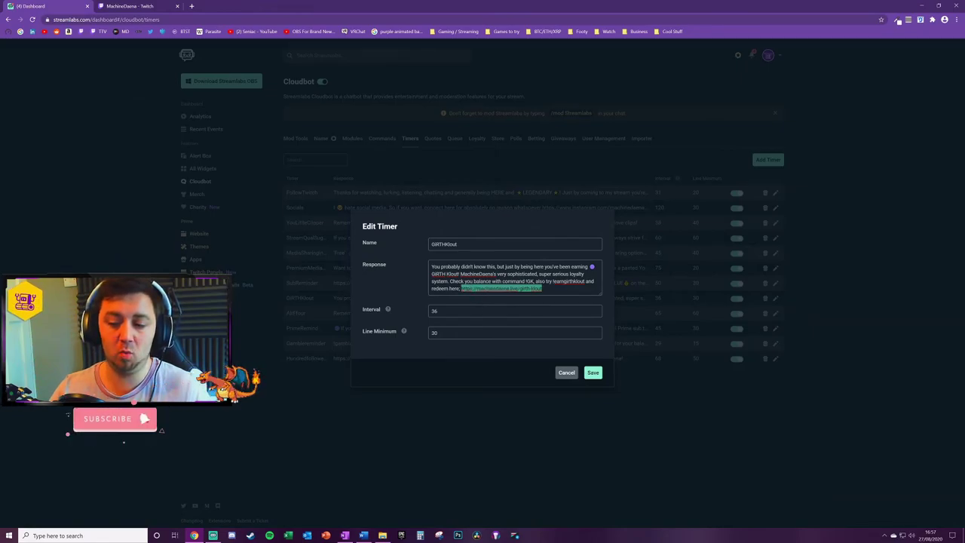
pyautogui.click(537, 298)
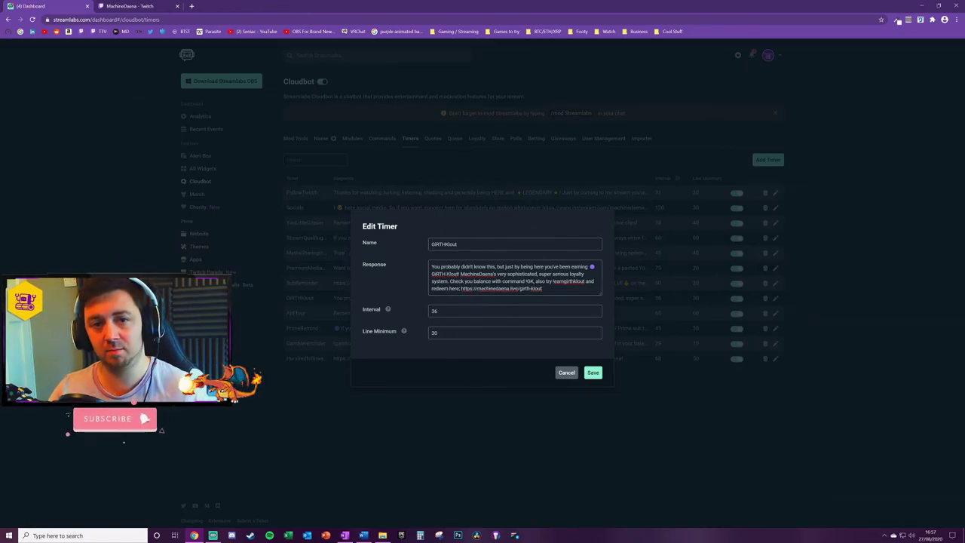
pyautogui.moveTo(542, 288); pyautogui.dragTo(469, 288)
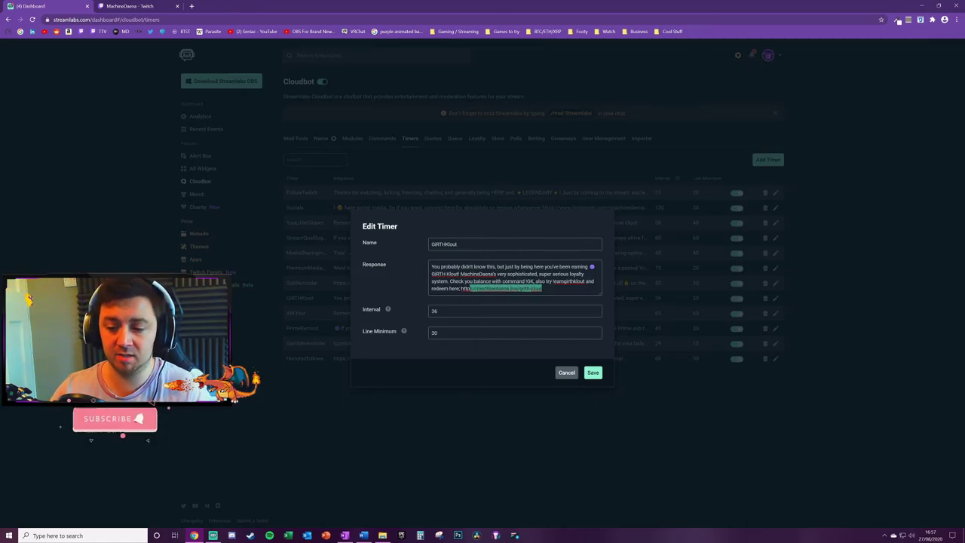
pyautogui.click(528, 289)
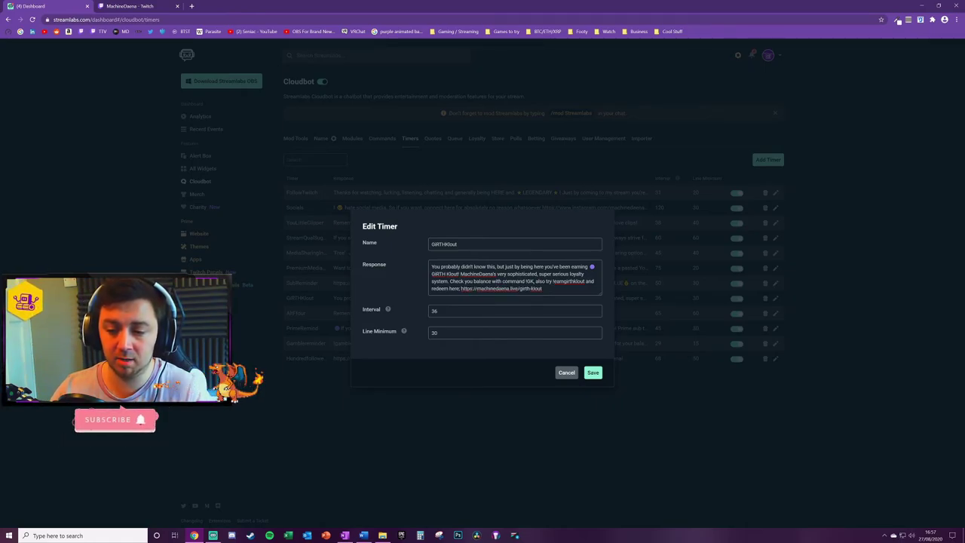
pyautogui.moveTo(541, 280); pyautogui.dragTo(478, 288)
pyautogui.click(527, 288)
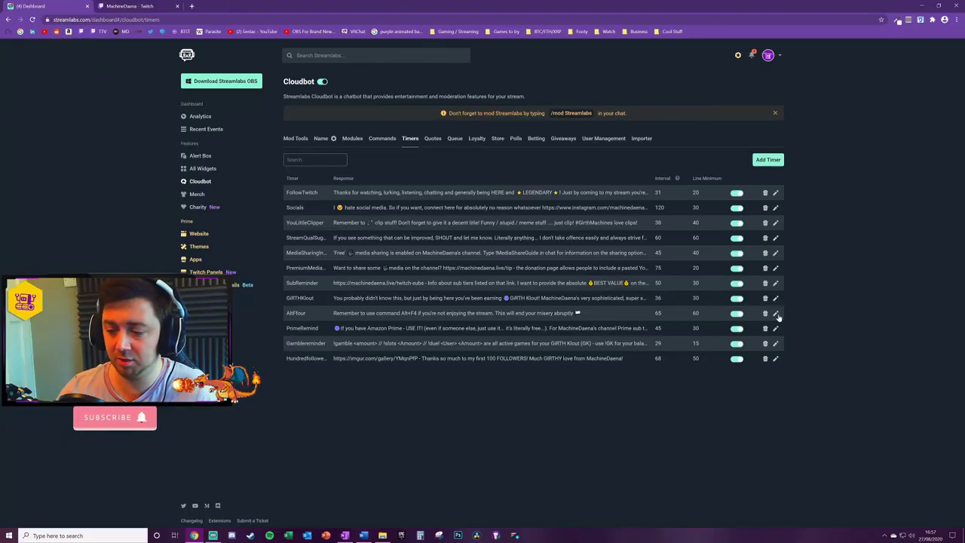
# Step: Review the AltFour timer's response and close it without saving
pyautogui.click(776, 313)
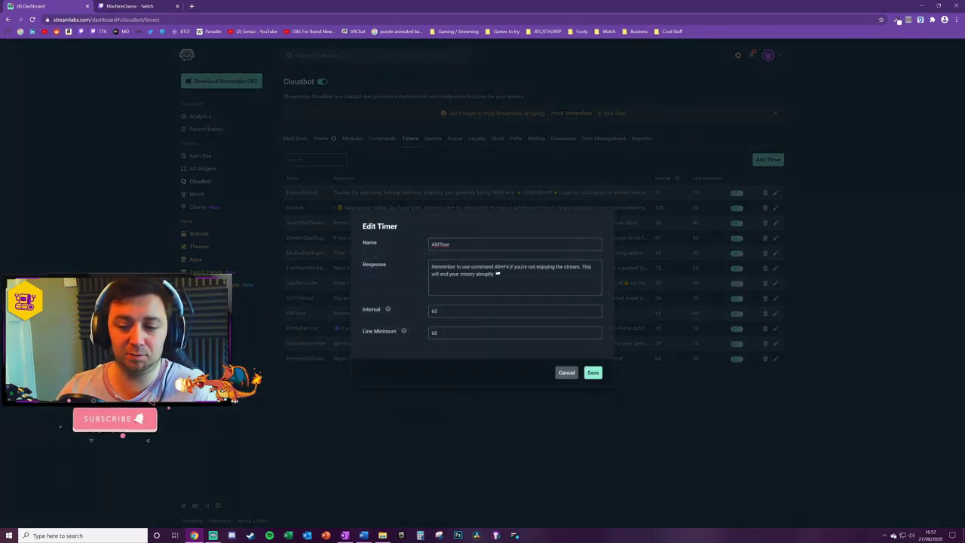
pyautogui.moveTo(510, 267); pyautogui.dragTo(500, 275)
pyautogui.click(501, 275)
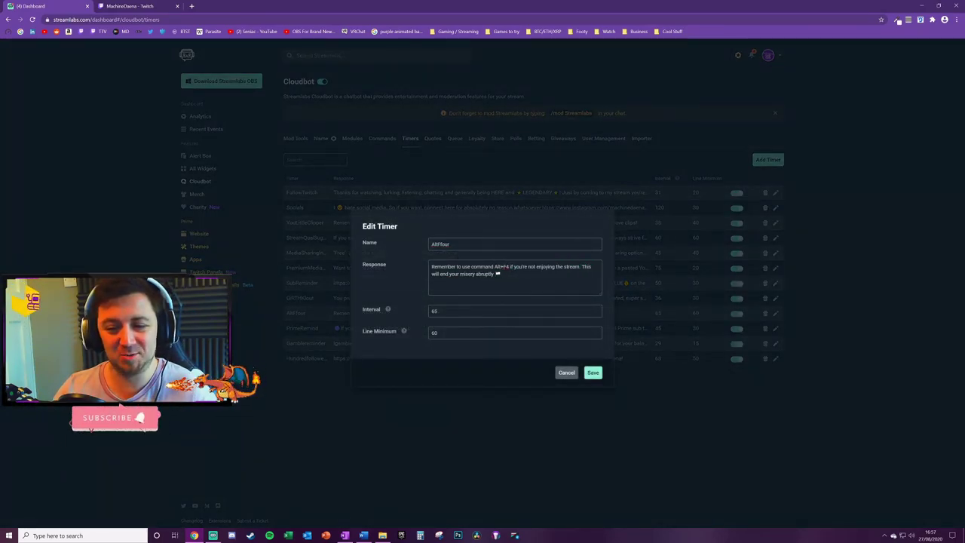
pyautogui.click(566, 373)
# Step: Read the PrimeRemind and Gamblereminder responses in the Timers list
pyautogui.moveTo(341, 329); pyautogui.dragTo(466, 329)
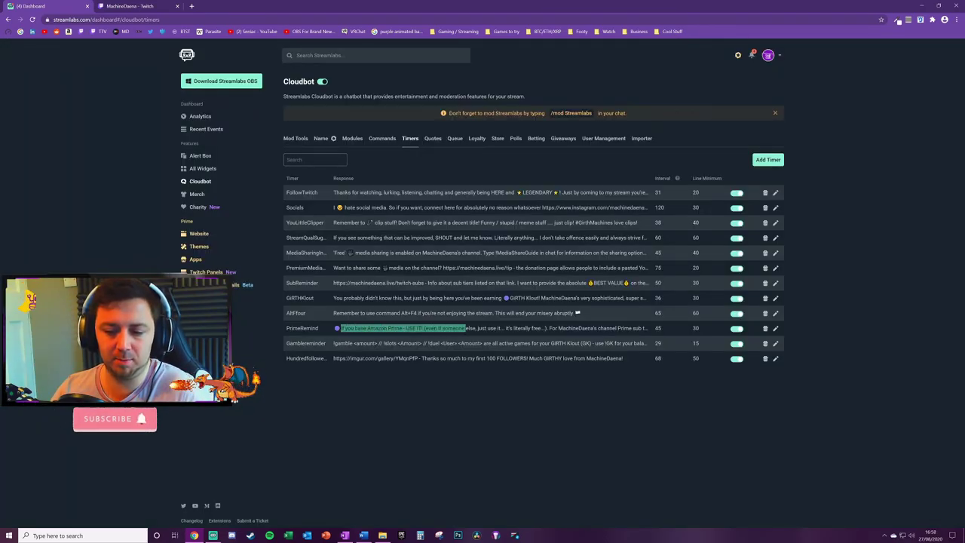
pyautogui.click(359, 382)
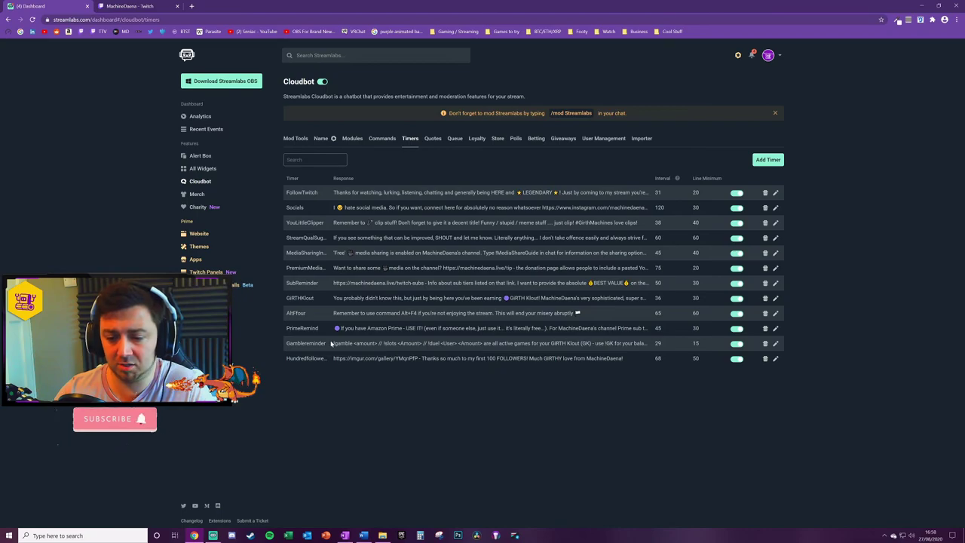
pyautogui.moveTo(333, 343); pyautogui.dragTo(562, 344)
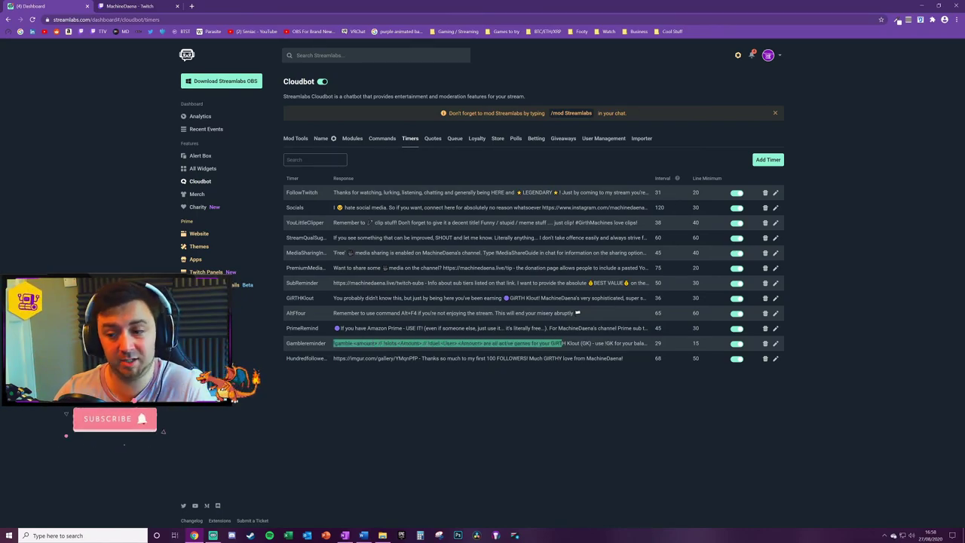
pyautogui.click(898, 21)
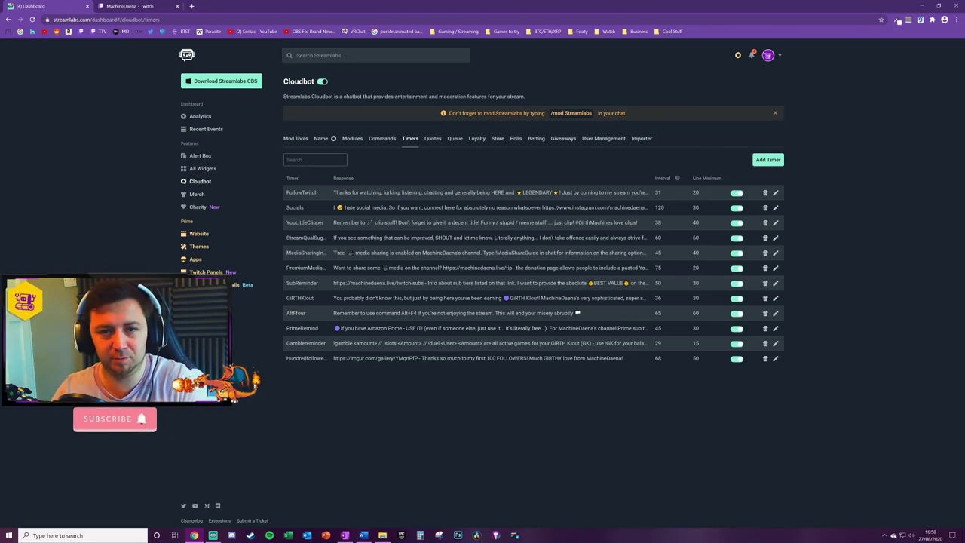
pyautogui.click(775, 359)
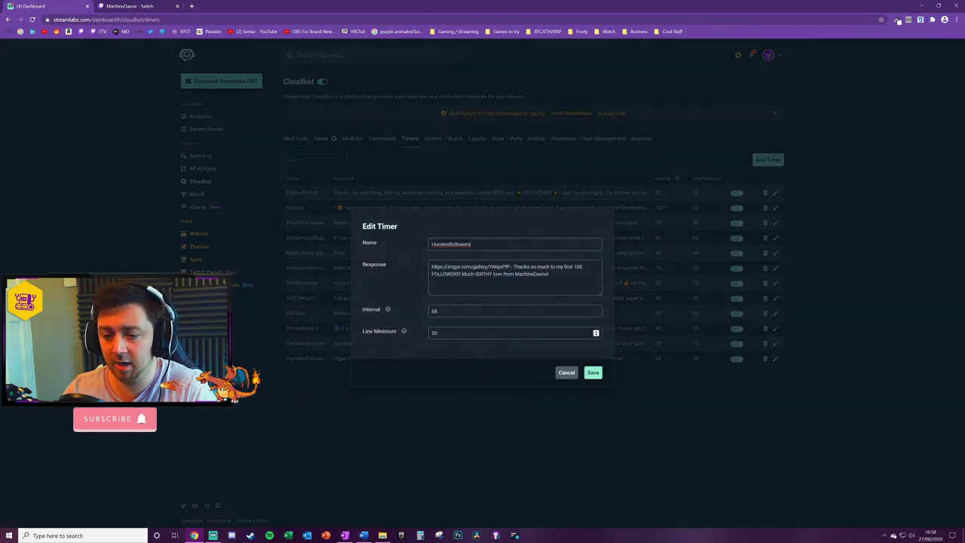
pyautogui.click(494, 261)
pyautogui.moveTo(581, 210); pyautogui.dragTo(302, 210)
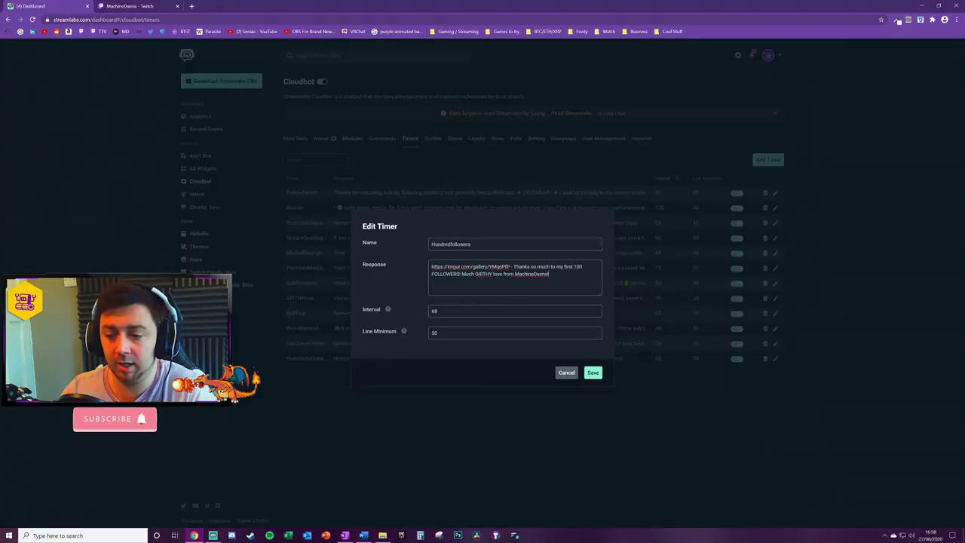
pyautogui.moveTo(601, 210); pyautogui.dragTo(730, 210)
pyautogui.hotkey('ctrl', 'a')
pyautogui.click(549, 273)
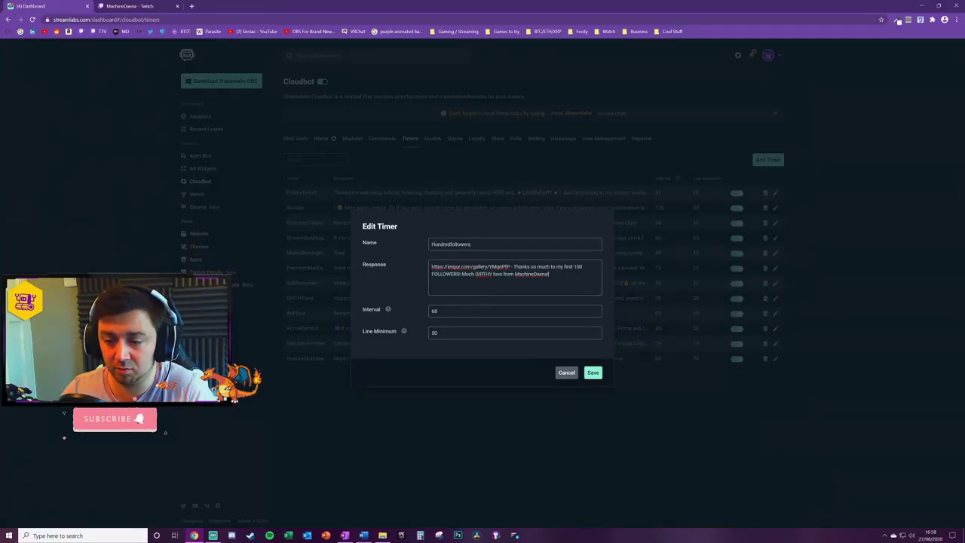
pyautogui.click(565, 374)
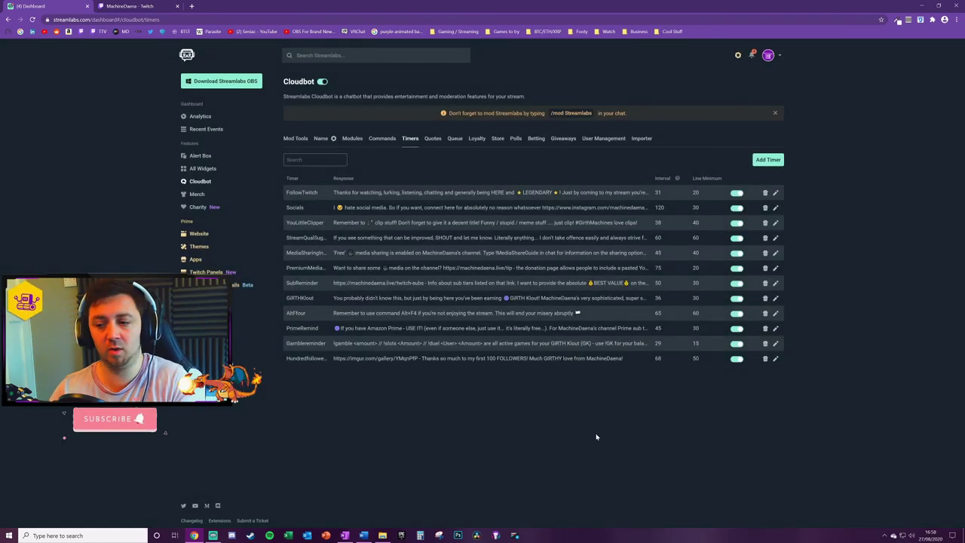